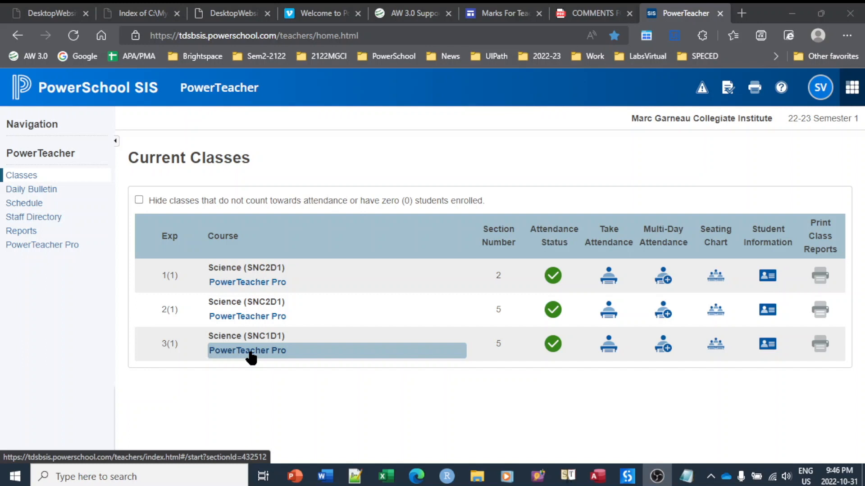
# Step: Open PowerTeacher Pro and go to the Comment Verification grades of the Science SNC2D1-2 P1 class
pyautogui.click(51, 250)
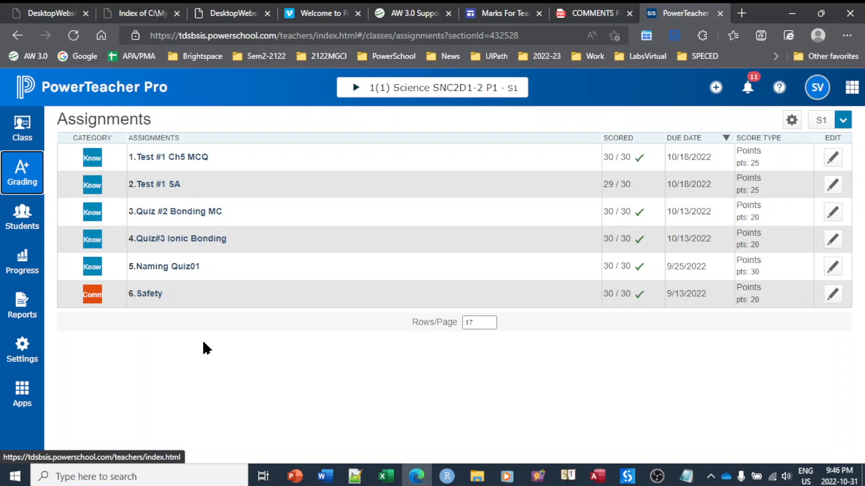
pyautogui.click(26, 181)
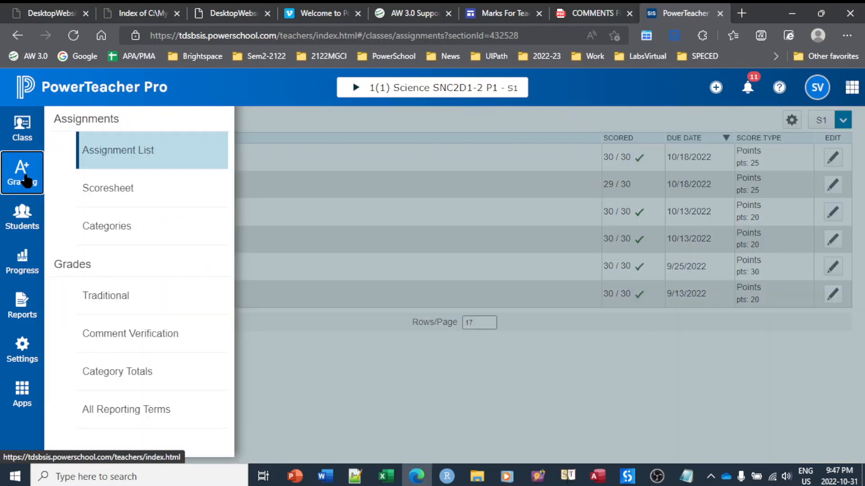
pyautogui.click(135, 339)
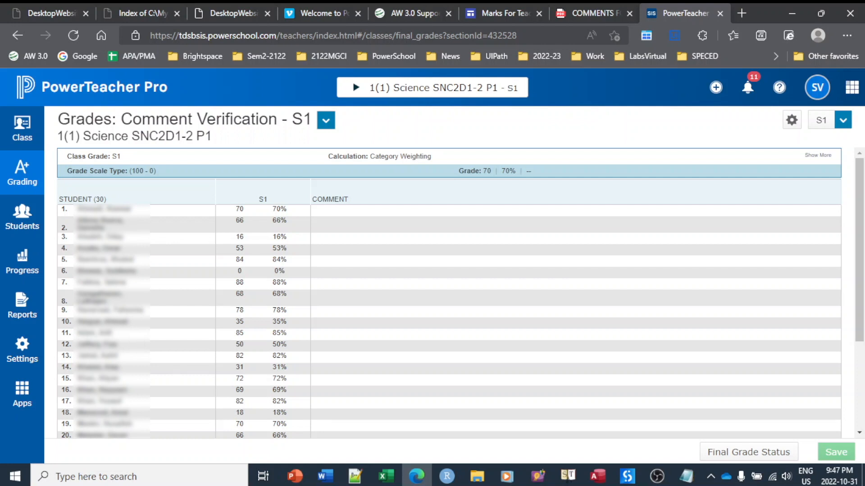
# Step: Select the first student's S1 grade and open the empty comment box for it
pyautogui.click(108, 210)
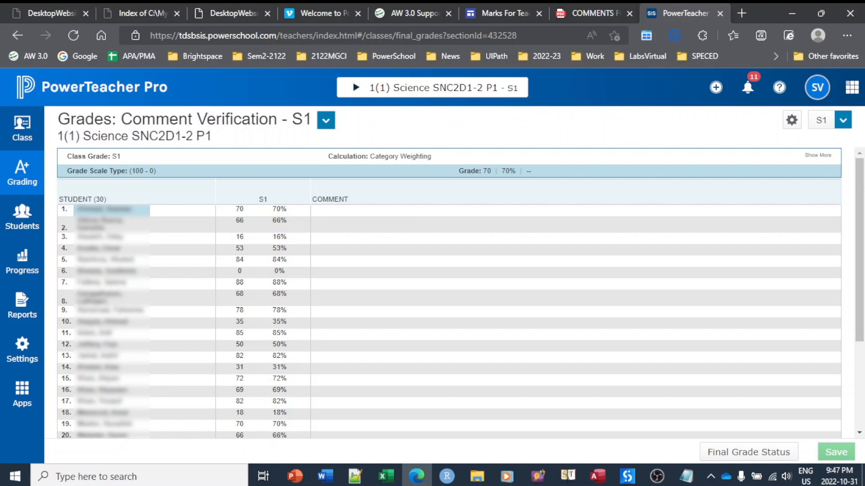
pyautogui.click(280, 216)
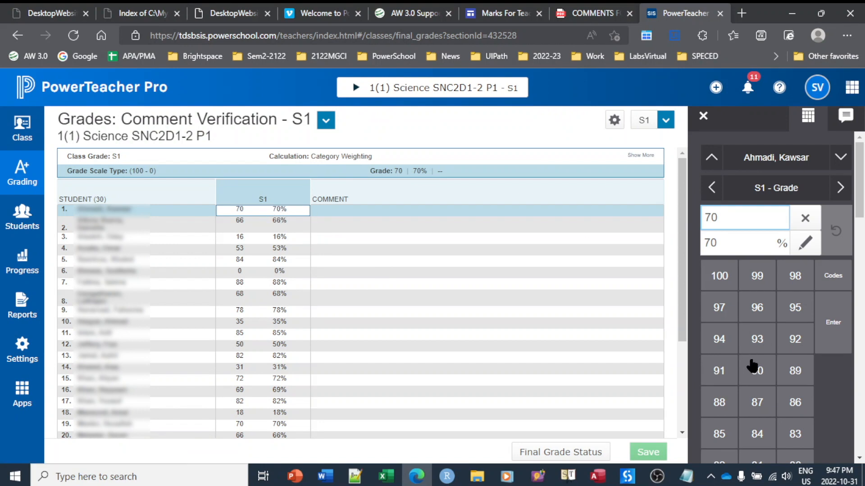
pyautogui.click(845, 118)
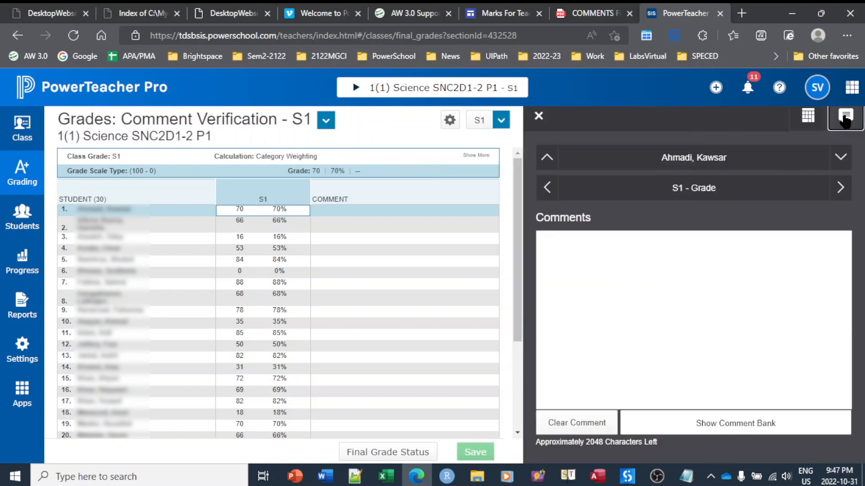
pyautogui.click(668, 254)
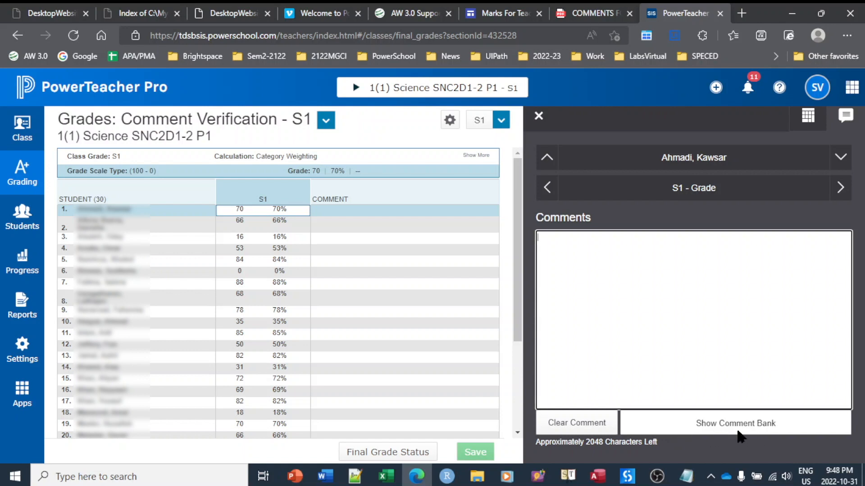
# Step: Show the comment bank and look through the district comments with their codes and categories
pyautogui.click(711, 428)
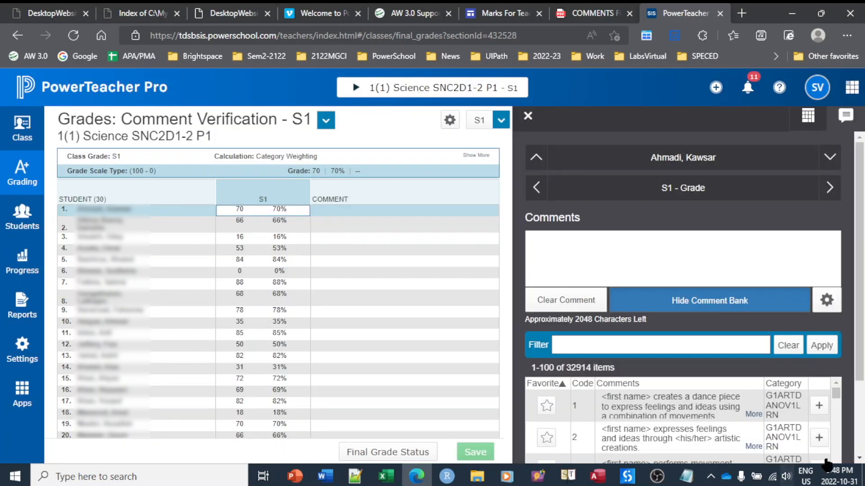
pyautogui.moveTo(861, 335); pyautogui.dragTo(861, 428)
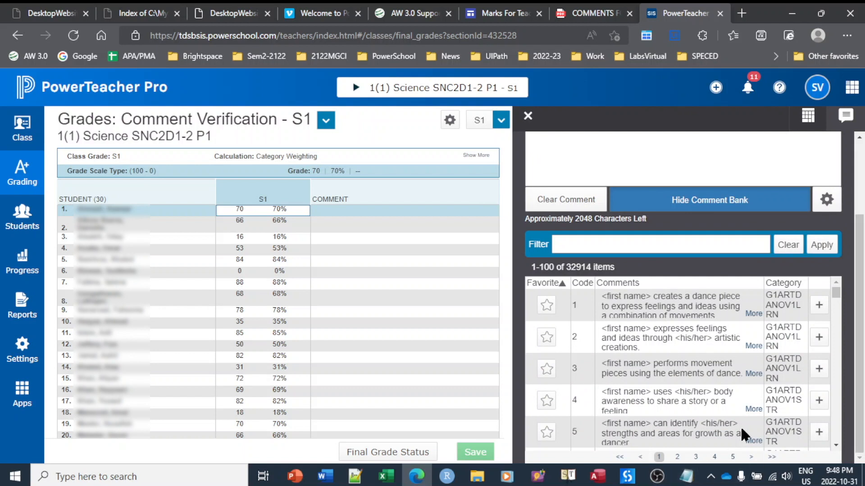
pyautogui.scroll(-3, 658, 323)
pyautogui.scroll(-5, 658, 322)
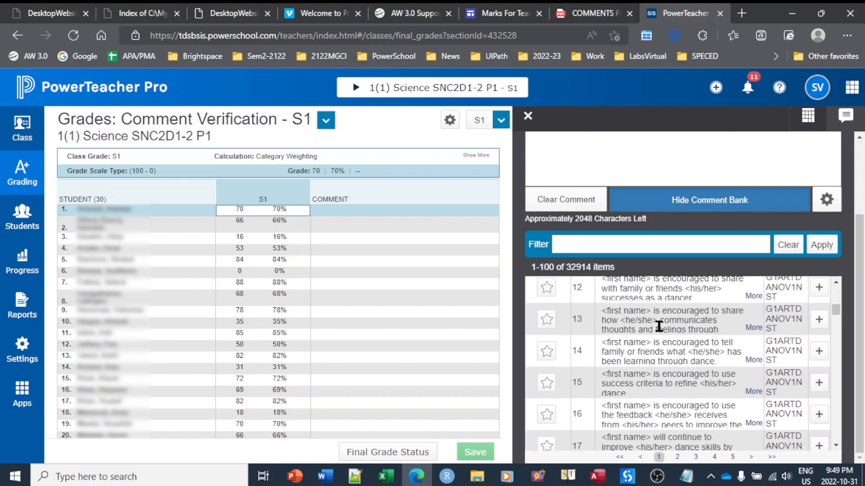
pyautogui.click(543, 348)
pyautogui.scroll(5, 714, 378)
pyautogui.scroll(6, 714, 381)
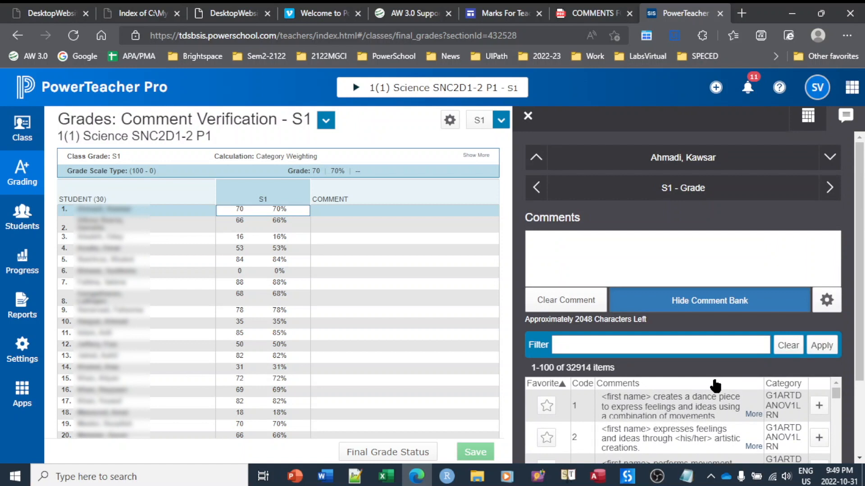
# Step: Go to Manage Comments from the comment bank settings, discard the unsaved changes and wait for the page to load
pyautogui.click(826, 300)
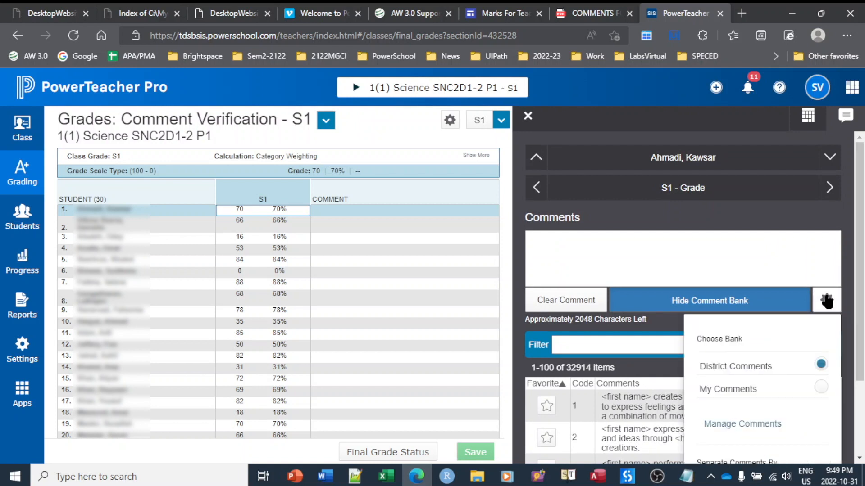
pyautogui.scroll(-2, 822, 295)
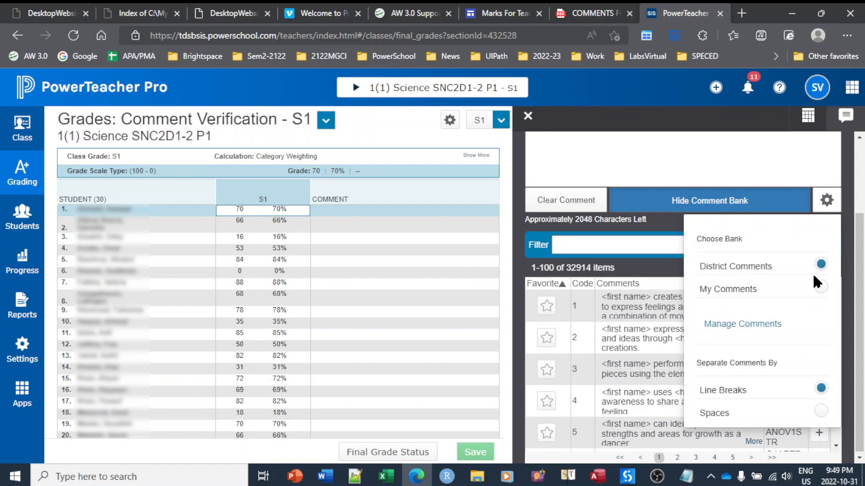
pyautogui.click(740, 323)
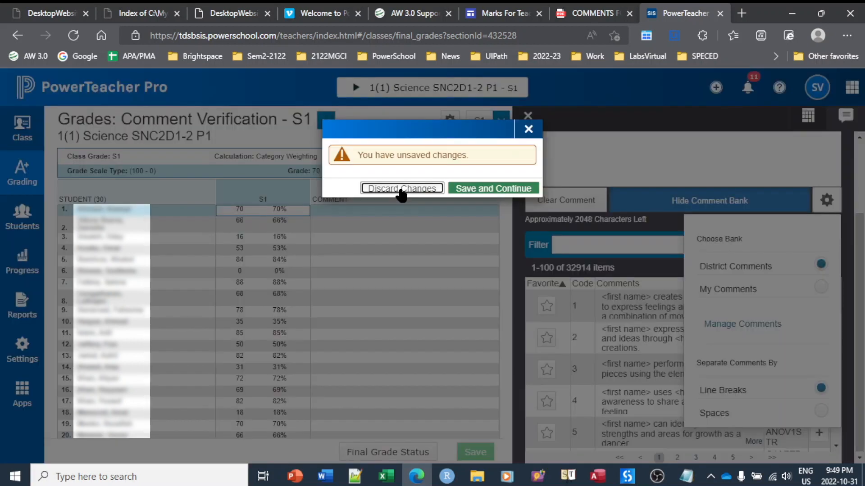
pyautogui.click(401, 189)
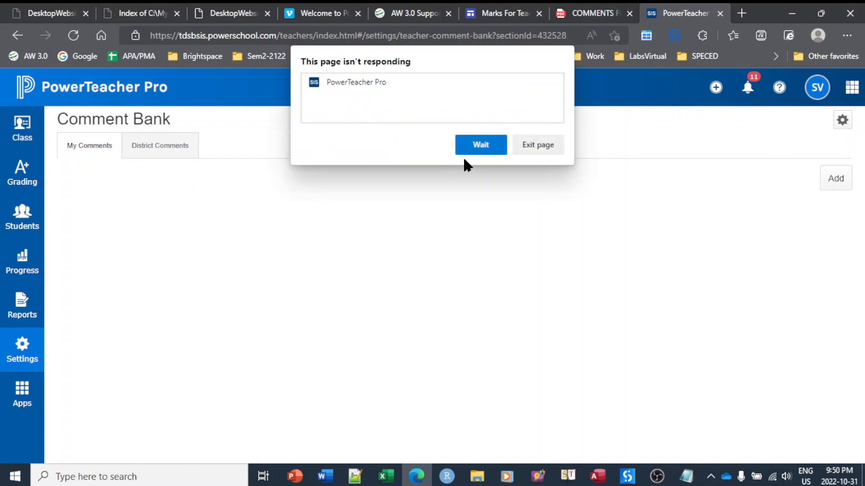
pyautogui.click(476, 153)
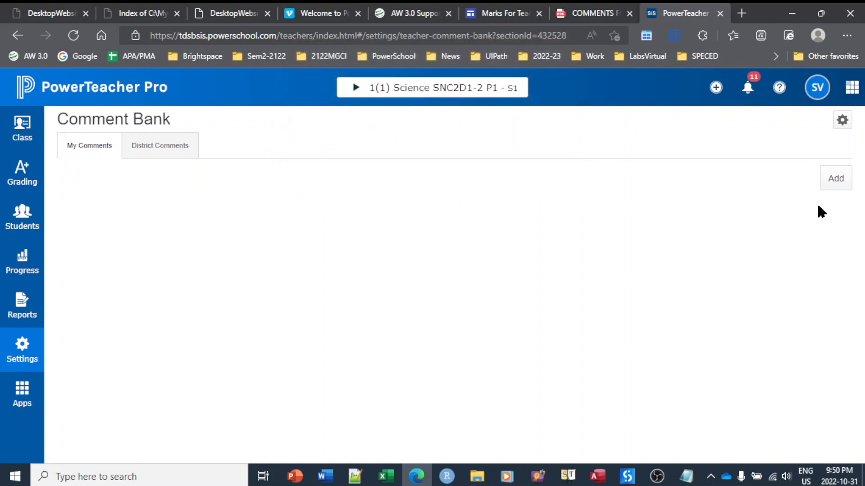
# Step: Start a new teacher comment with code SNC2D1-01 and category L4, and insert the <first name> smart text
pyautogui.click(831, 180)
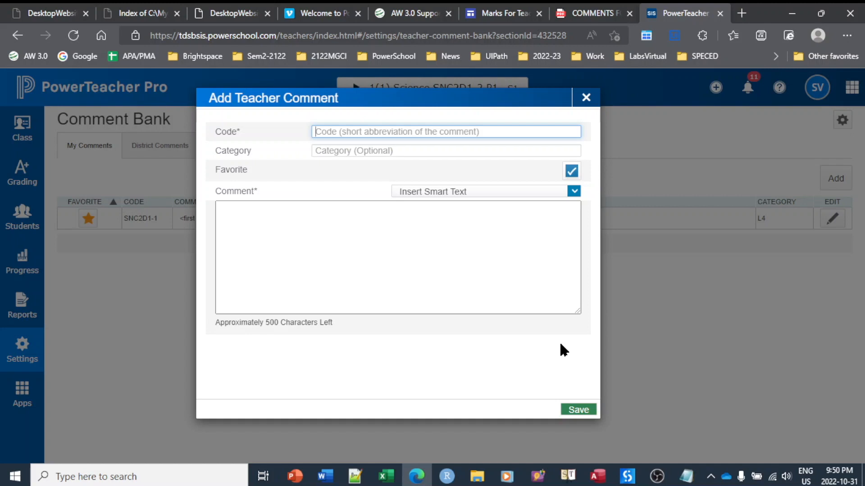
pyautogui.write('SNC2D1-01')
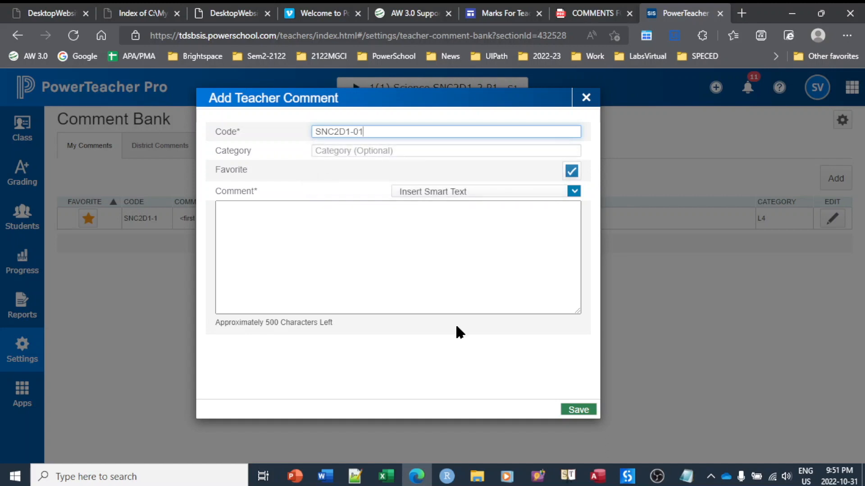
pyautogui.click(398, 149)
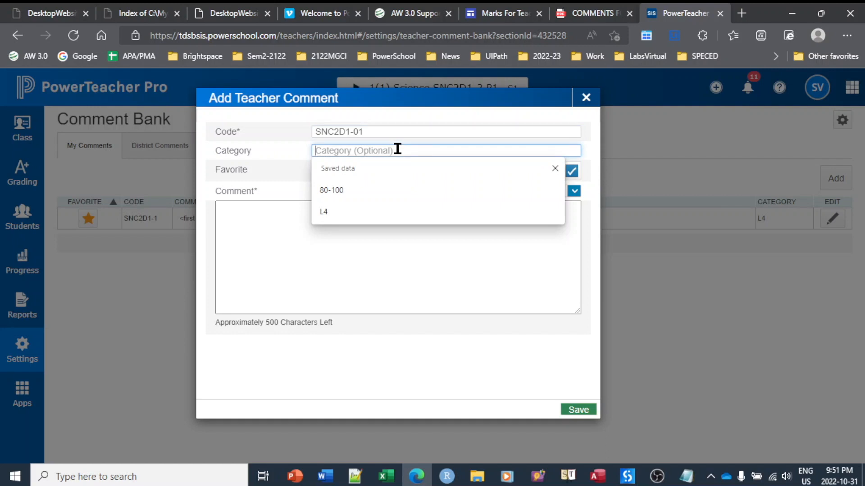
pyautogui.write('L4')
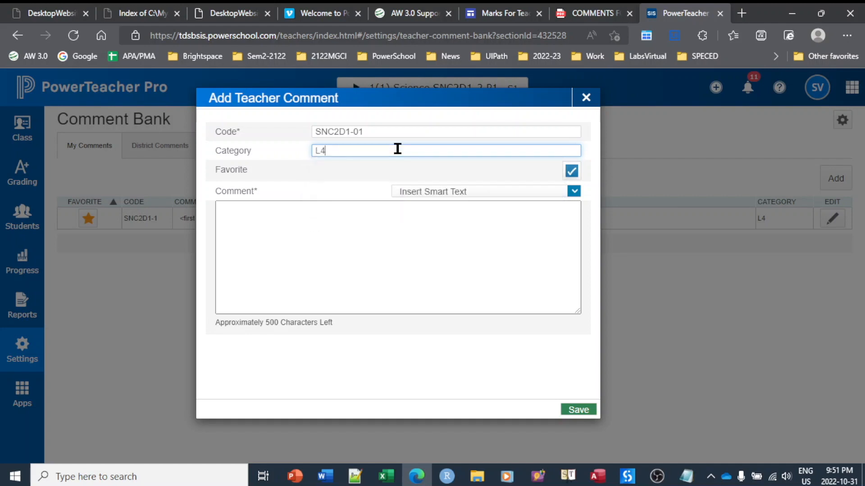
pyautogui.click(453, 198)
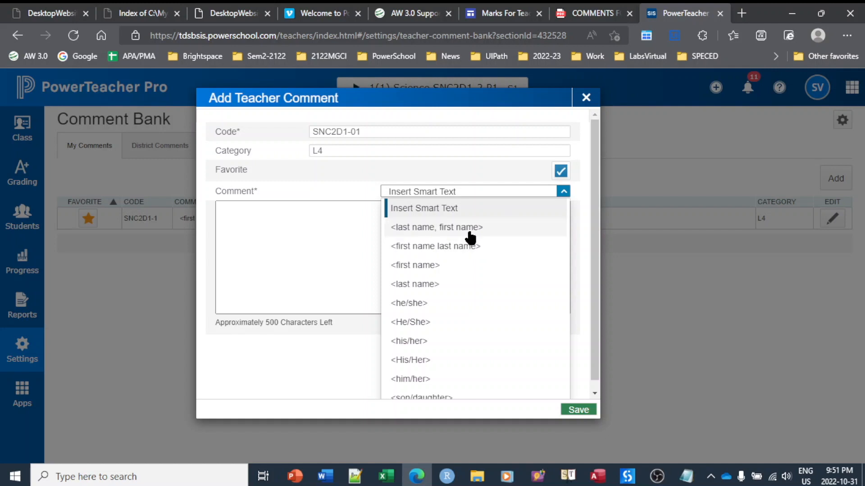
pyautogui.click(410, 266)
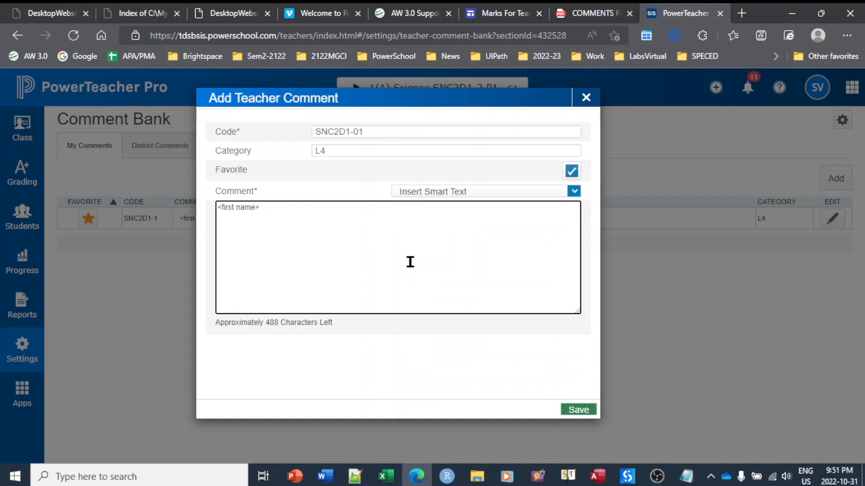
# Step: In Notepad's Comments.txt, copy the text "shows a thorough understanding of concepts and principles of science."
pyautogui.click(687, 480)
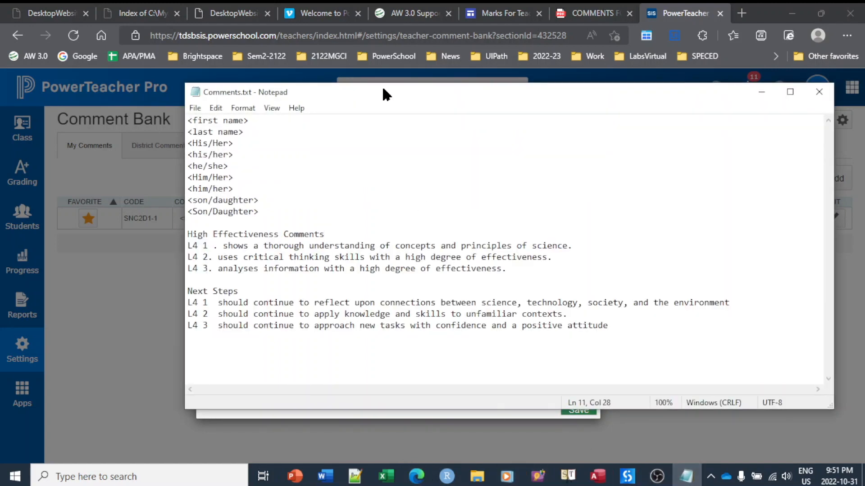
pyautogui.moveTo(376, 92); pyautogui.dragTo(595, 161)
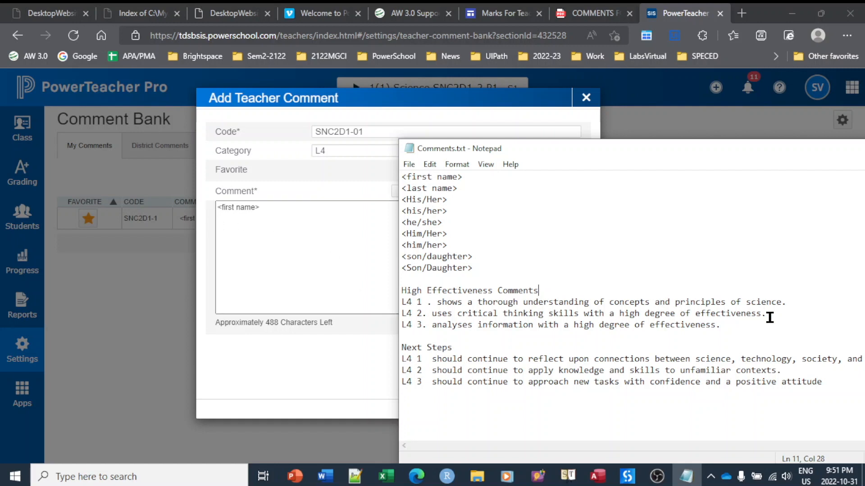
pyautogui.moveTo(788, 302); pyautogui.dragTo(435, 303)
pyautogui.rightClick(511, 302)
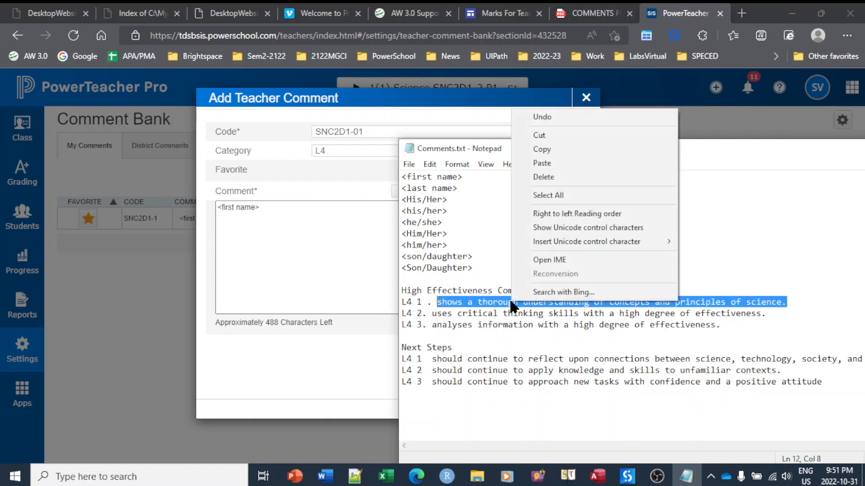
pyautogui.click(552, 149)
# Step: Return to the teacher comment, paste the copied text one space after <first name>, and save the comment
pyautogui.click(328, 213)
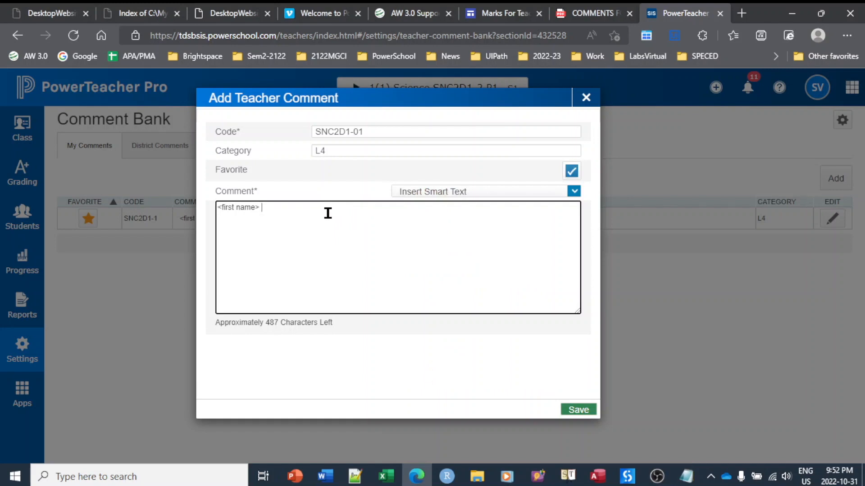
pyautogui.hotkey('ctrl', 'v')
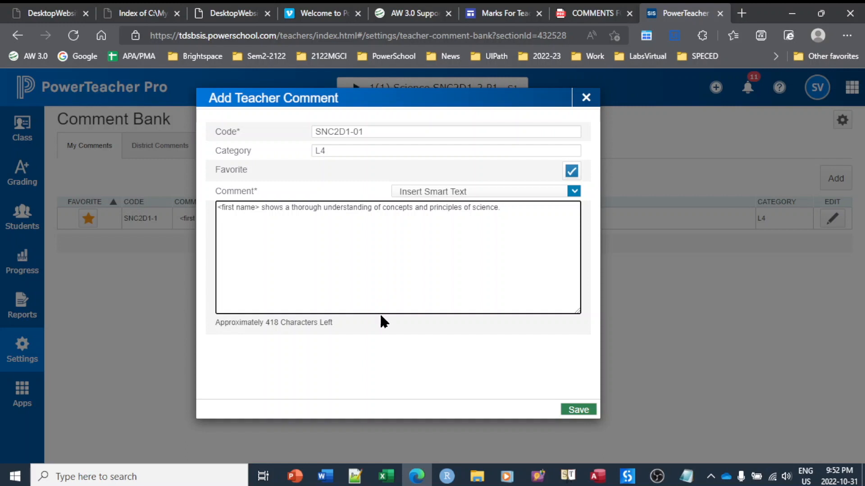
pyautogui.click(577, 410)
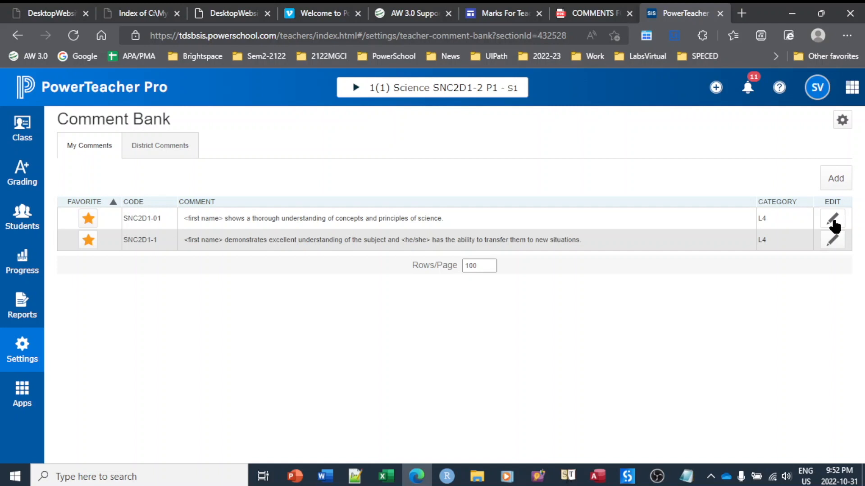
# Step: Start another teacher comment with code SNC2D1-3 and category L4, leaving its comment field ready for text
pyautogui.click(842, 180)
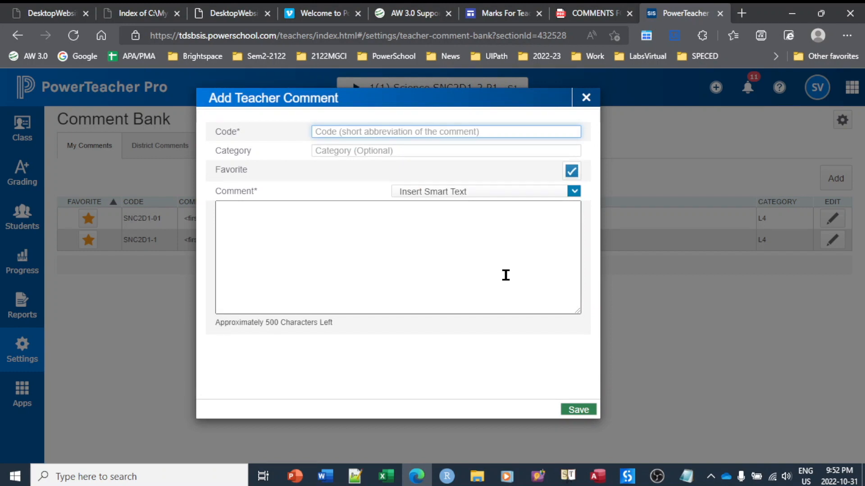
pyautogui.write('SNC')
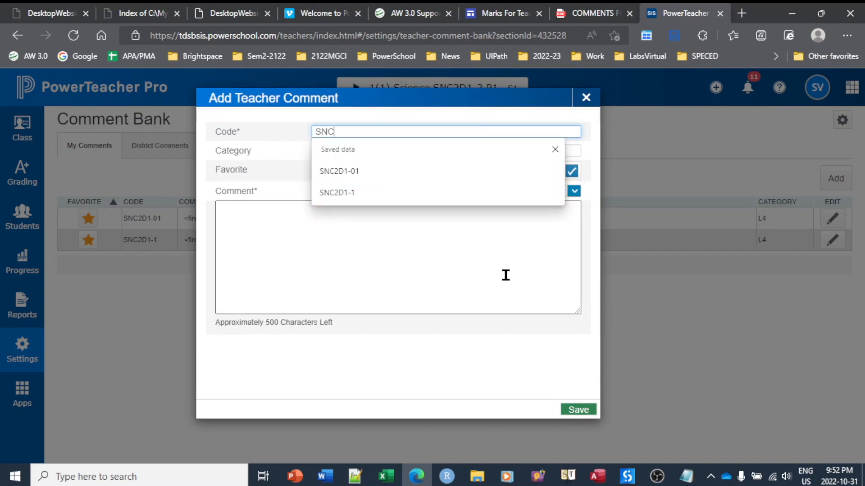
pyautogui.write('2D1-3')
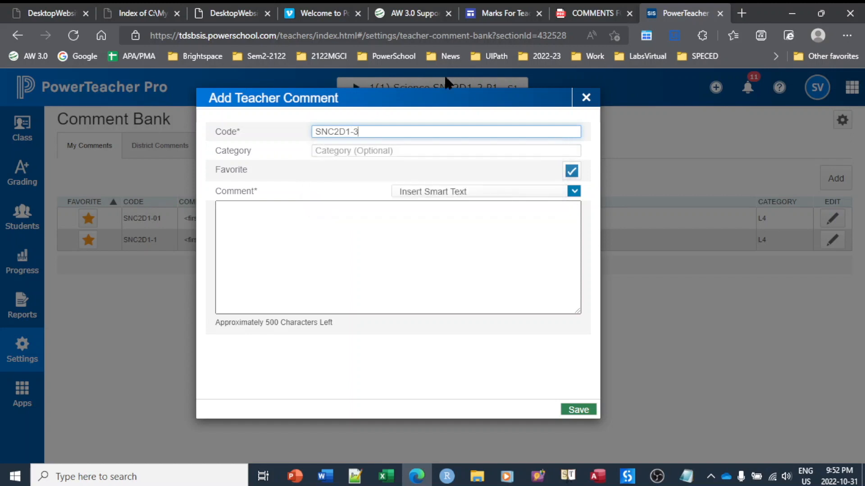
pyautogui.click(429, 149)
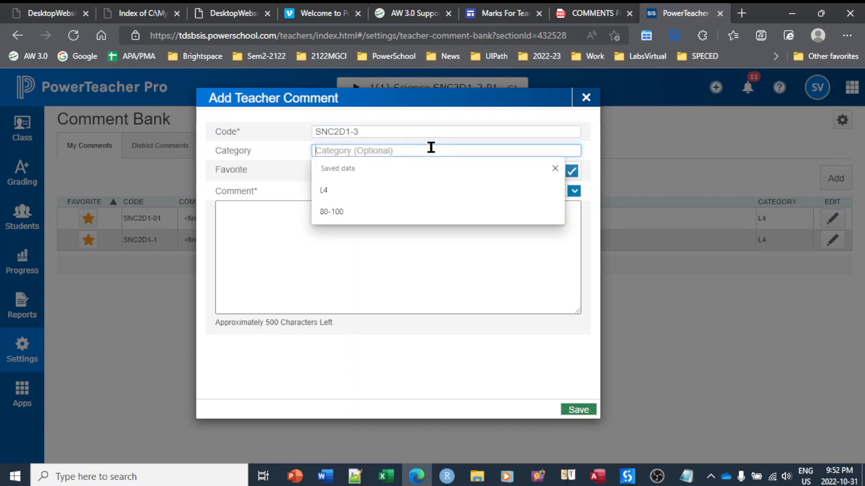
pyautogui.click(384, 194)
pyautogui.click(379, 250)
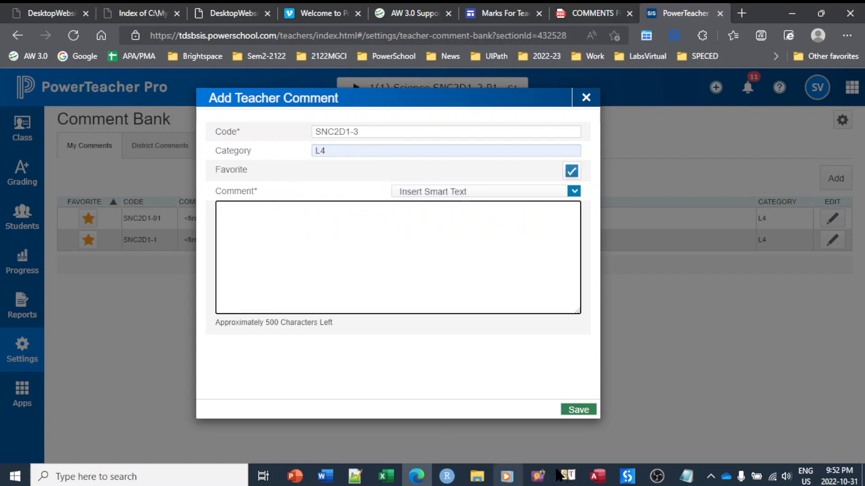
# Step: Copy the <last name> smart text from Notepad's Comments.txt and paste it into the comment field of SNC2D1-3
pyautogui.click(686, 476)
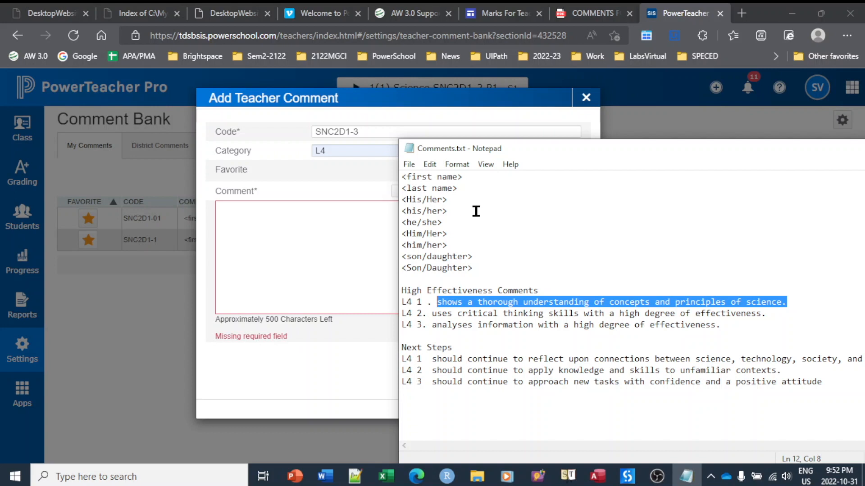
pyautogui.click(463, 189)
pyautogui.moveTo(464, 188); pyautogui.dragTo(380, 185)
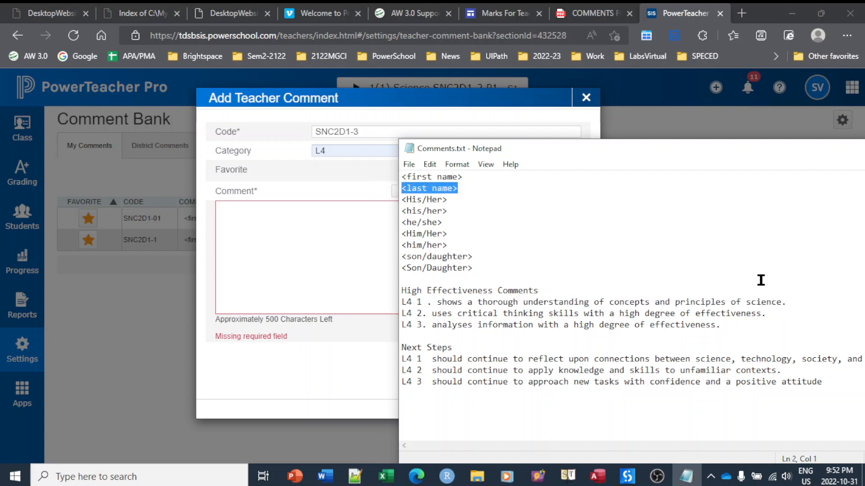
pyautogui.hotkey('ctrl', 'c')
pyautogui.click(310, 227)
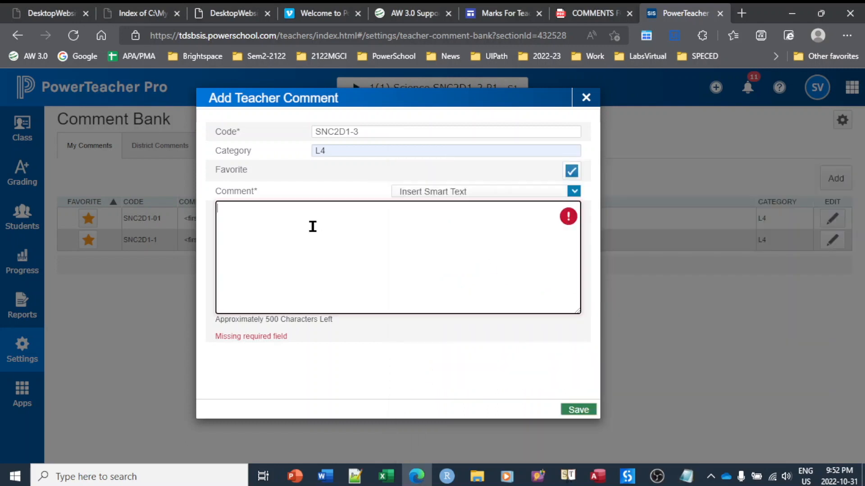
pyautogui.hotkey('ctrl', 'v')
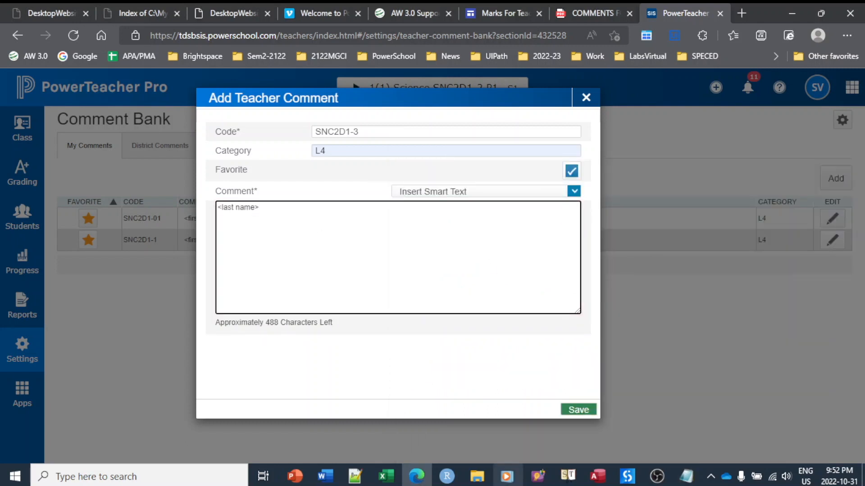
# Step: Copy "uses critical thinking skills with a high degree of effectiveness." from Comments.txt, paste it after <last name>, and save the comment
pyautogui.click(680, 481)
pyautogui.moveTo(771, 313); pyautogui.dragTo(430, 312)
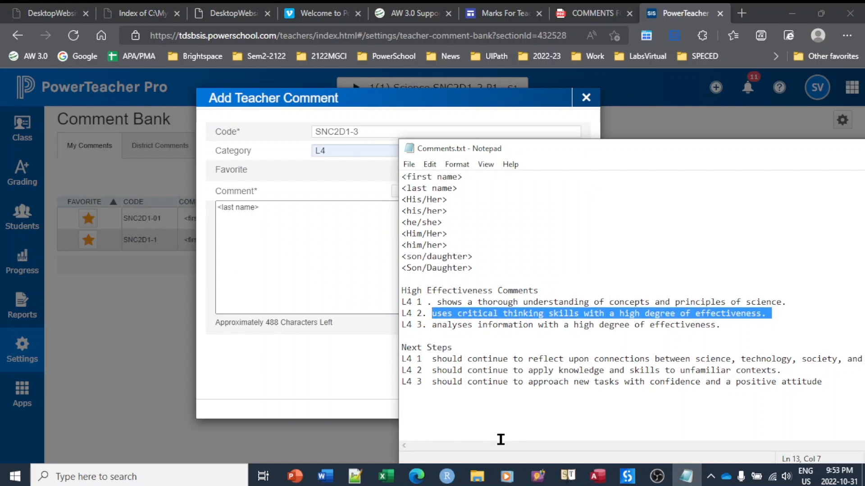
pyautogui.click(328, 207)
pyautogui.hotkey('ctrl', 'v')
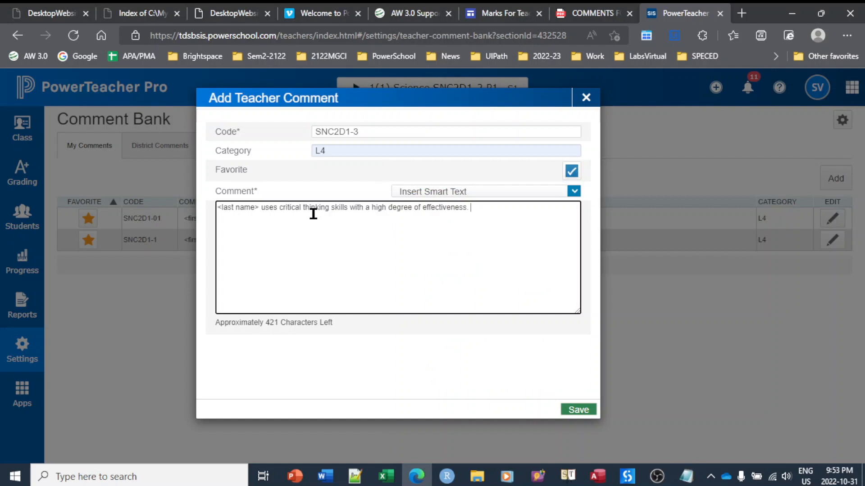
pyautogui.click(570, 410)
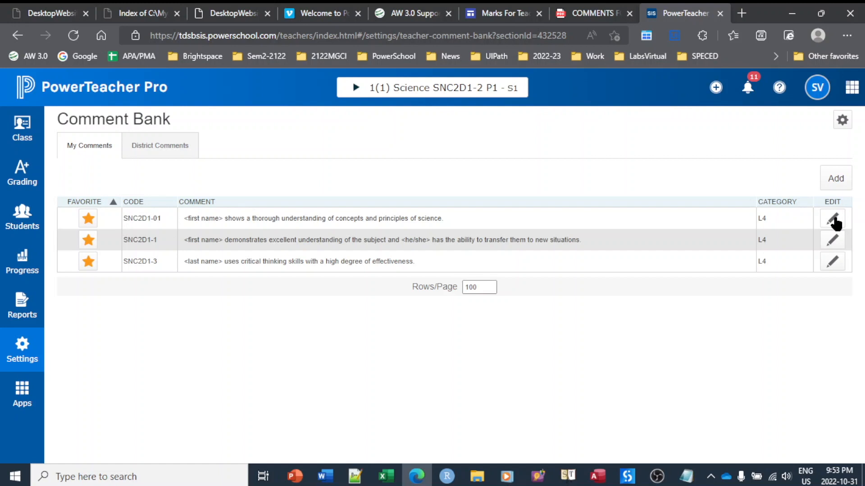
# Step: Edit the SNC2D1-01 comment in the comment bank, change its code to SNC2D1-2, and save it
pyautogui.click(832, 218)
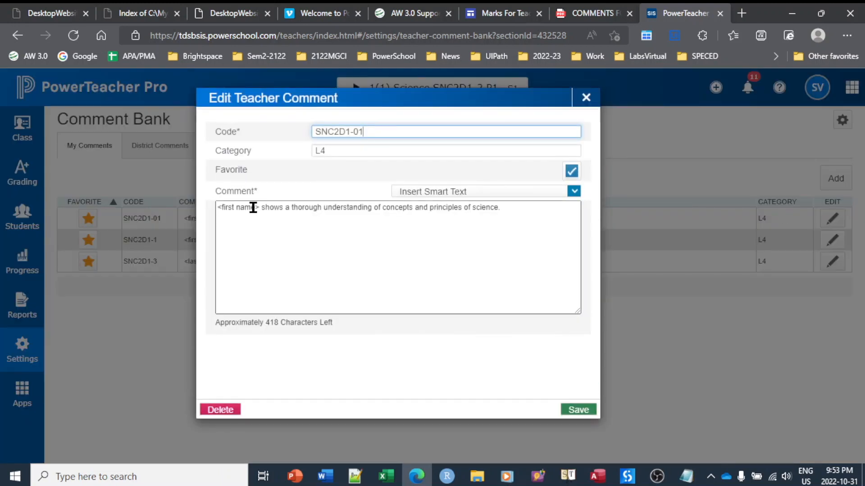
pyautogui.click(432, 132)
pyautogui.press('BackSpace')
pyautogui.press('BackSpace')
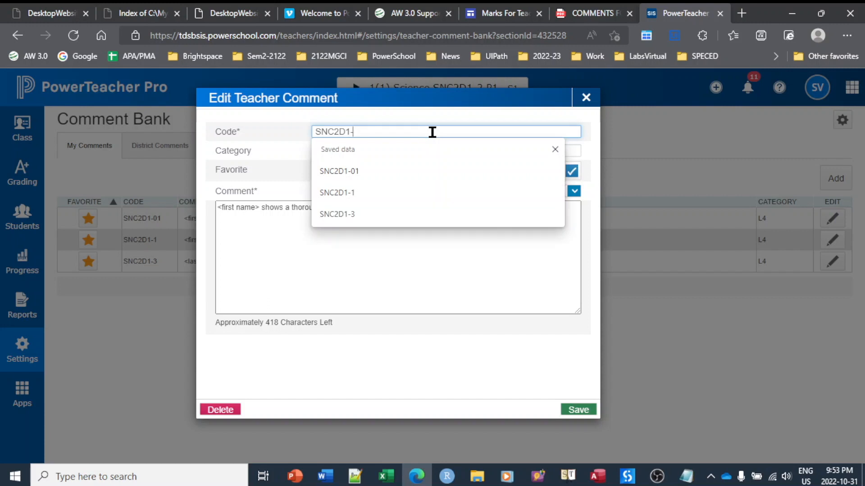
pyautogui.write('2')
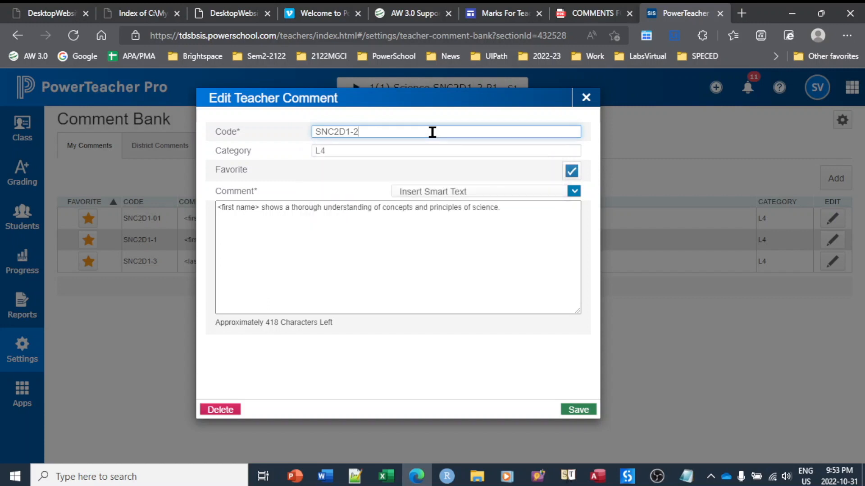
pyautogui.click(577, 411)
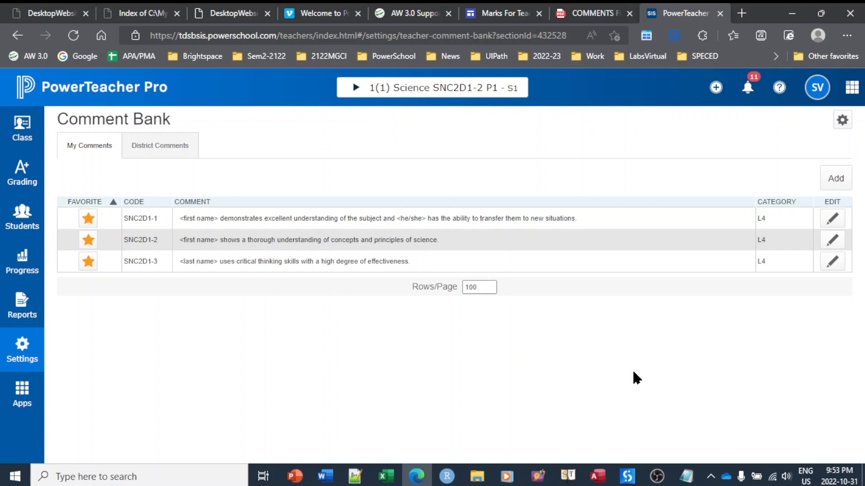
pyautogui.click(686, 476)
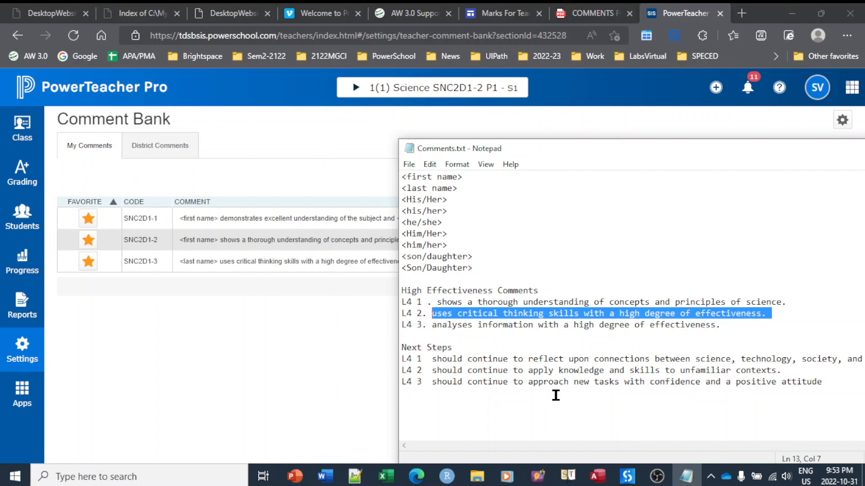
pyautogui.click(241, 349)
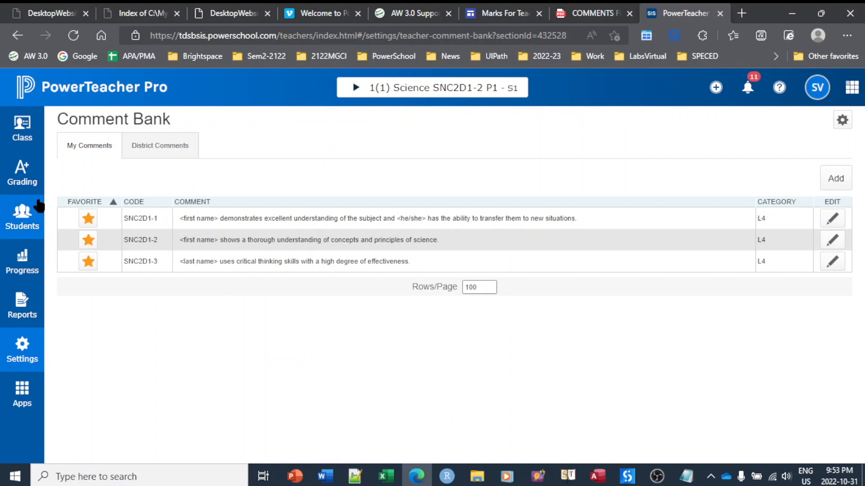
# Step: Open the class's Comment Verification grades and show the comment bank for the first student's S1 grade comment
pyautogui.click(25, 173)
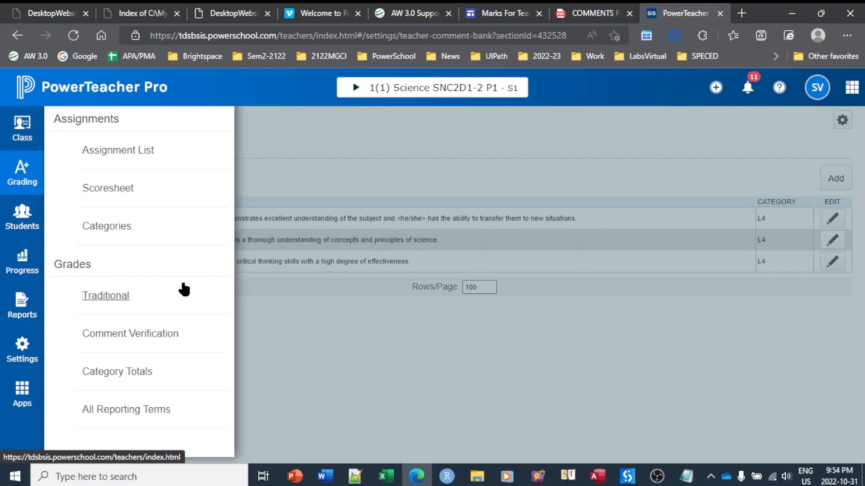
pyautogui.click(142, 338)
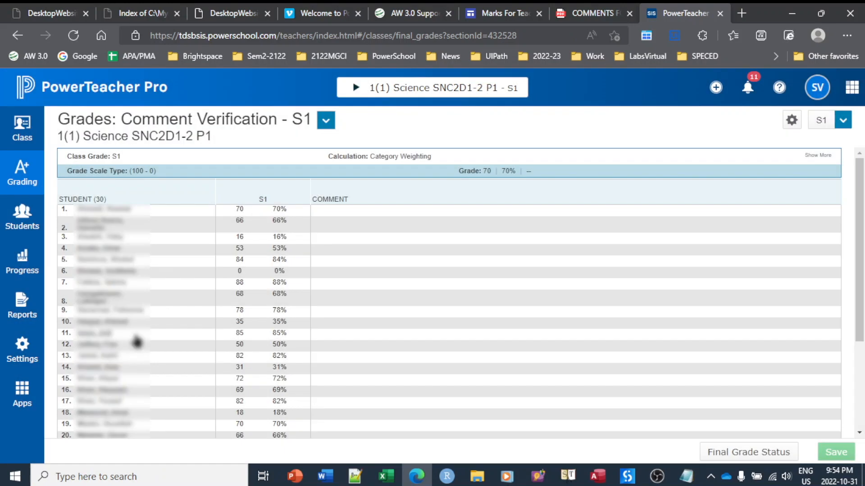
pyautogui.click(288, 212)
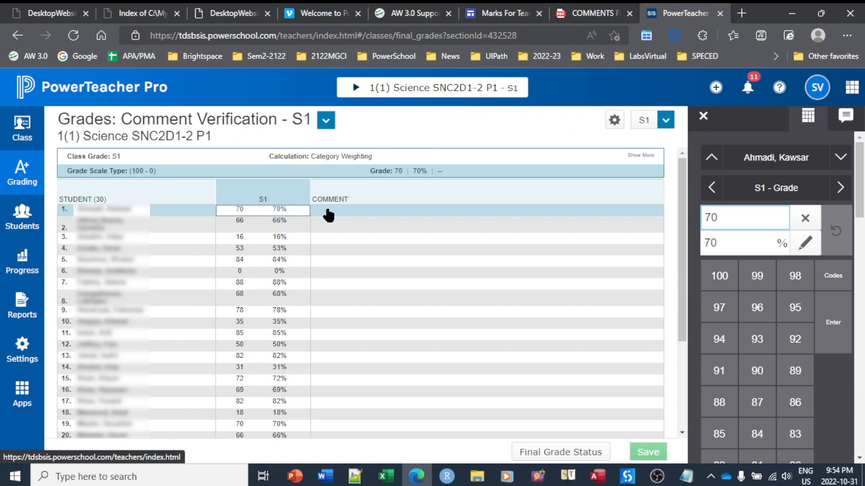
pyautogui.click(845, 116)
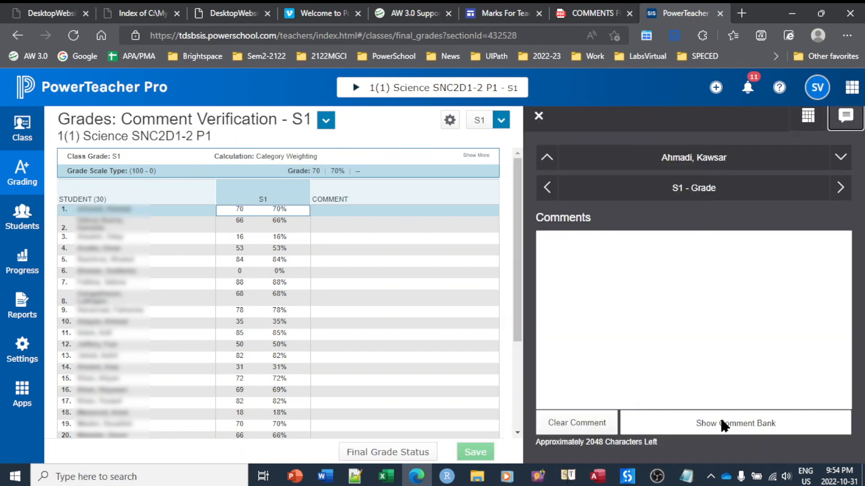
pyautogui.click(693, 431)
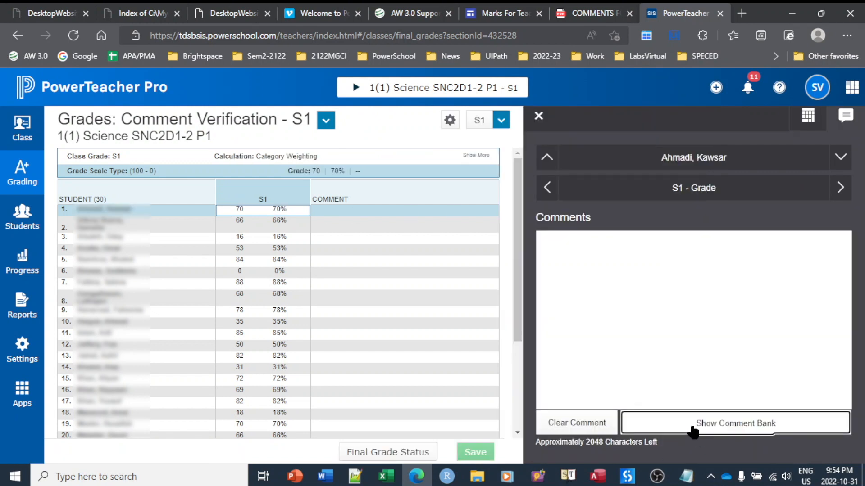
pyautogui.scroll(-2, 750, 417)
pyautogui.scroll(5, 750, 417)
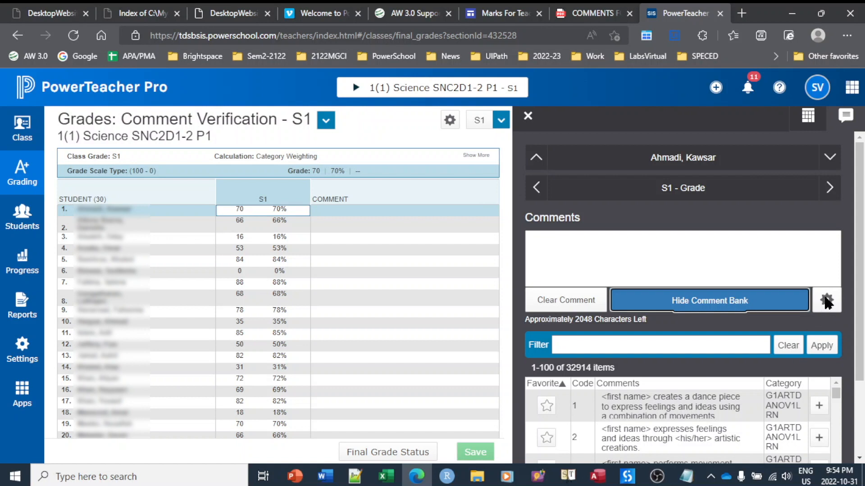
# Step: Switch the comment bank from District Comments to My Comments, and return to the student's comment field
pyautogui.click(826, 302)
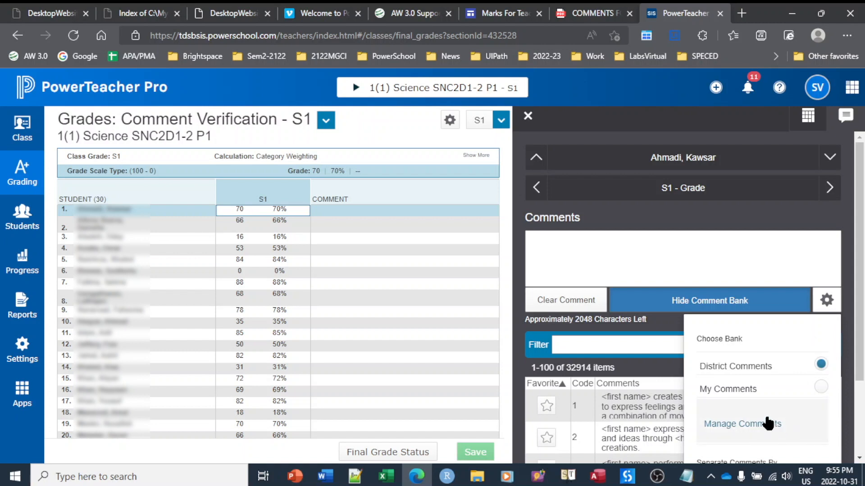
pyautogui.click(821, 387)
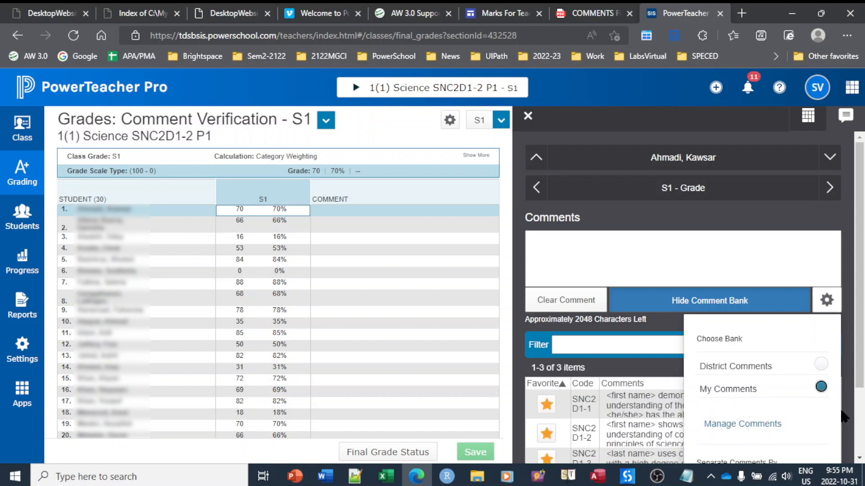
pyautogui.click(792, 251)
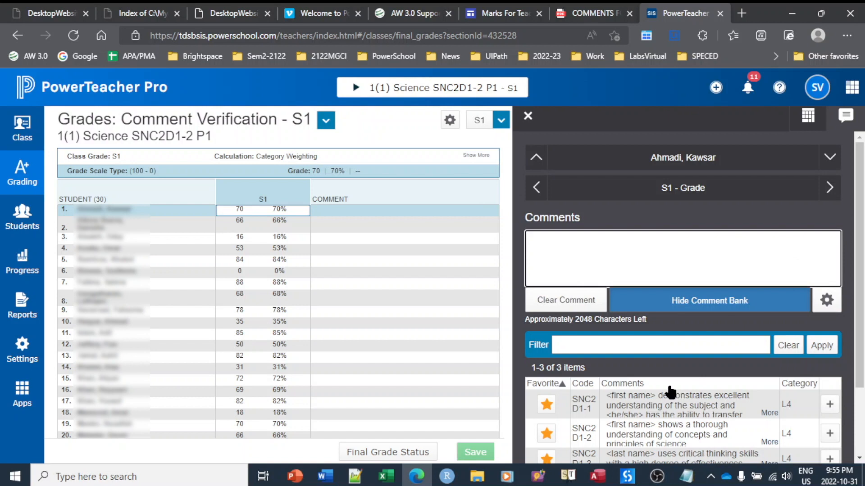
# Step: Add the SNC2D1-1 bank comment to the first student's S1 grade, expand its full text in the grade list, and save
pyautogui.scroll(-1, 662, 389)
pyautogui.scroll(-1, 660, 385)
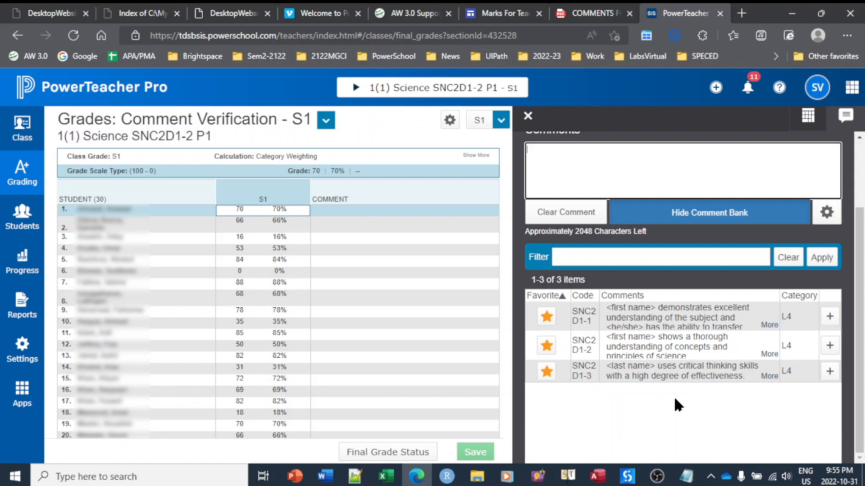
pyautogui.click(829, 317)
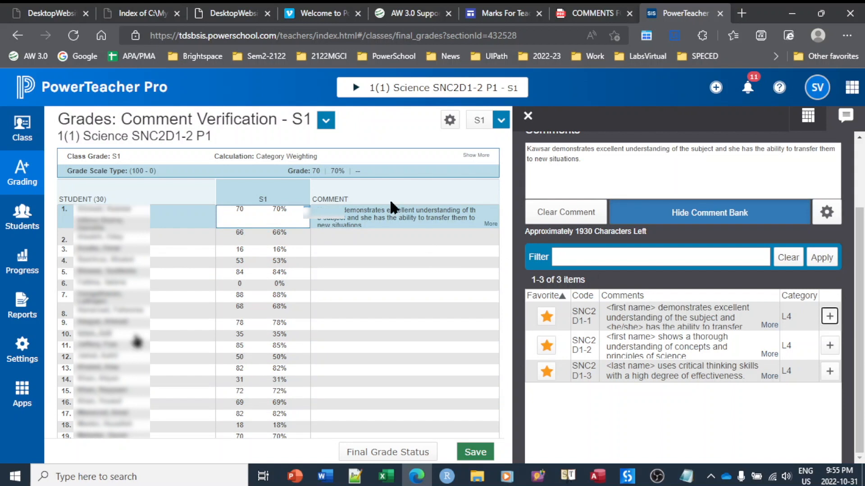
pyautogui.click(344, 222)
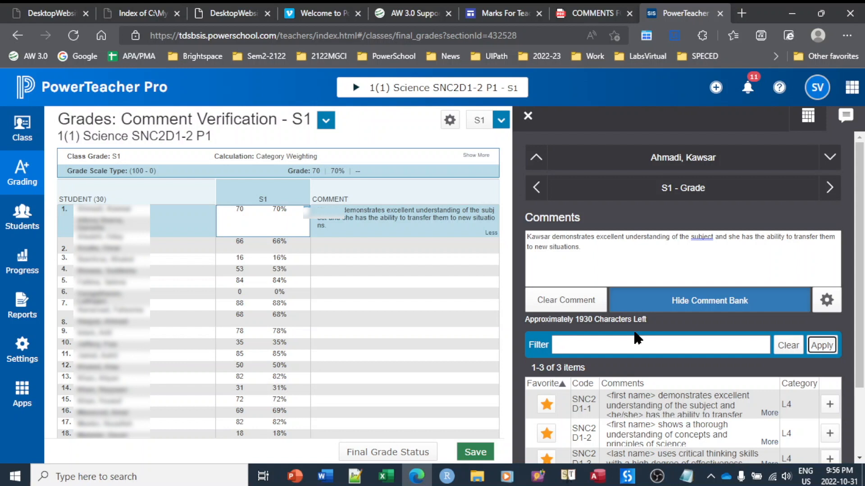
pyautogui.scroll(-3, 634, 333)
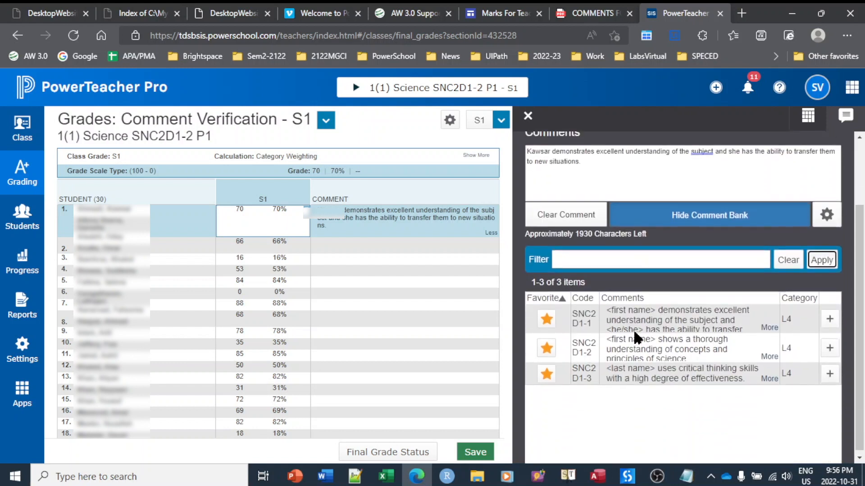
pyautogui.click(472, 454)
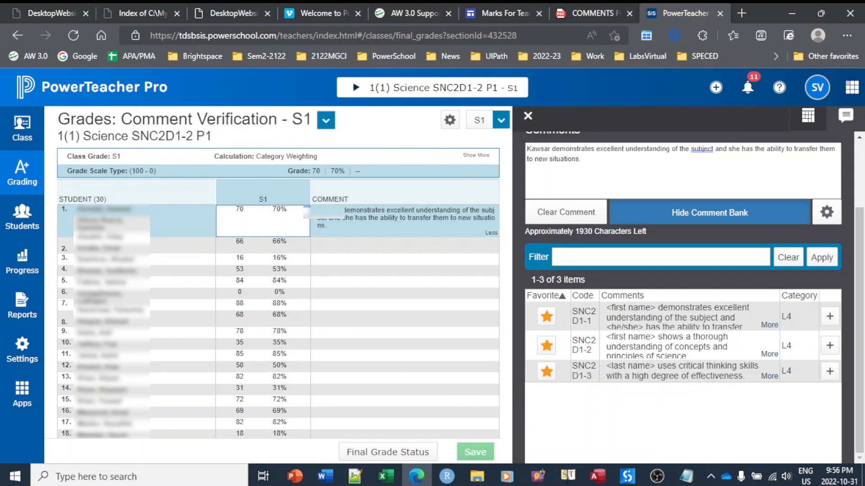
# Step: Reopen the class's Comment Verification grades page to check the saved comment
pyautogui.click(27, 183)
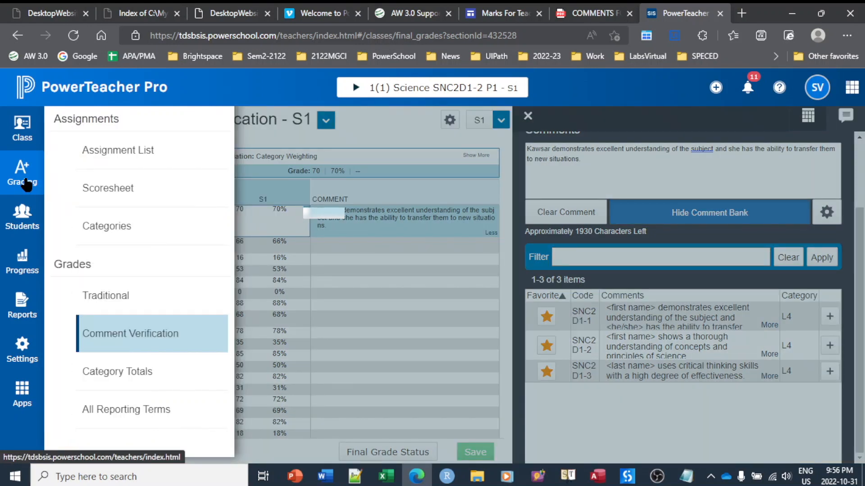
pyautogui.click(137, 331)
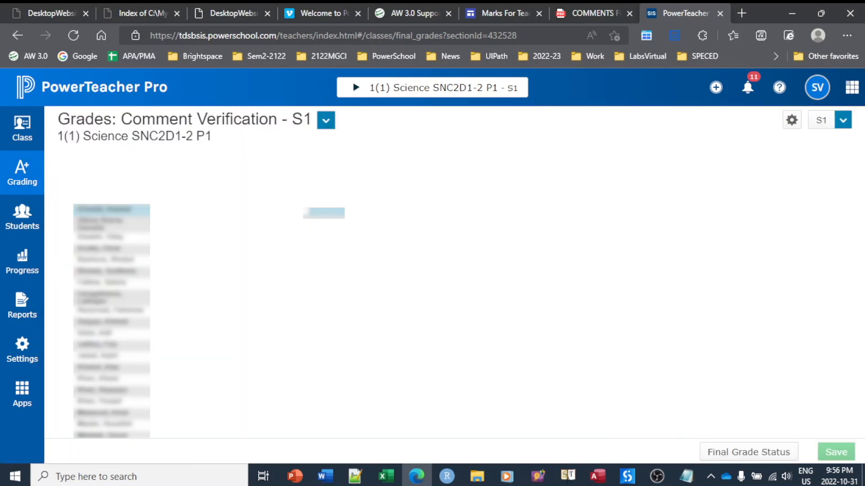